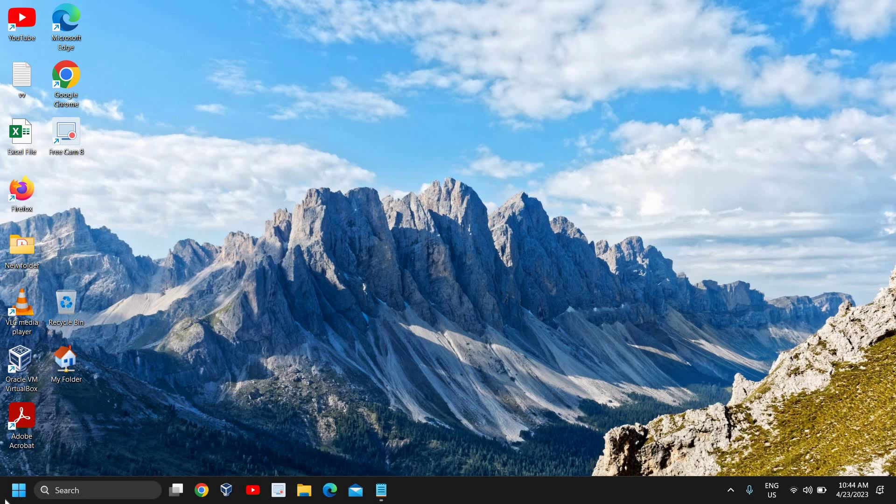
Open Windows Settings from the Start button's right-click menu
right_click(16, 491)
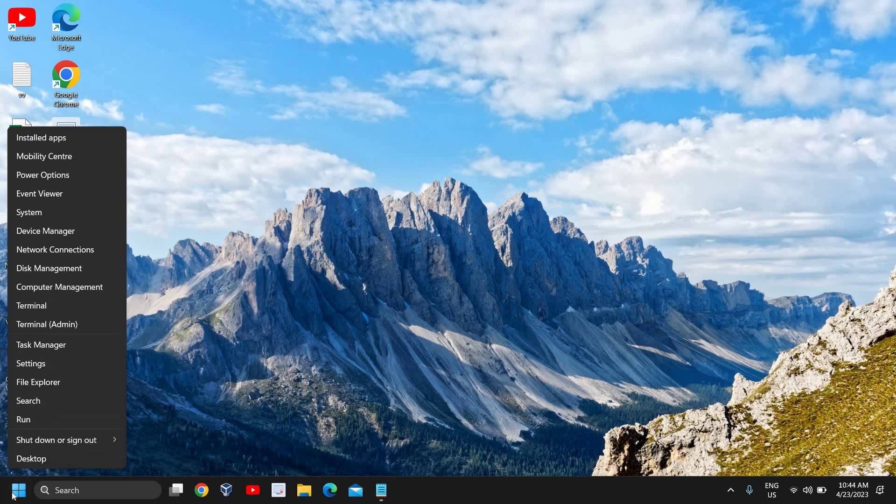
left_click(45, 362)
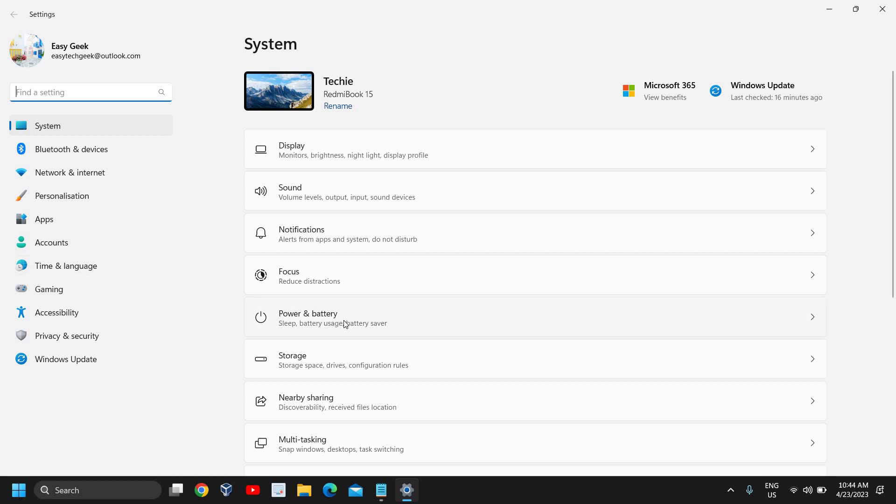
Go to System > Power & battery and expand the Screen and sleep options
left_click(109, 128)
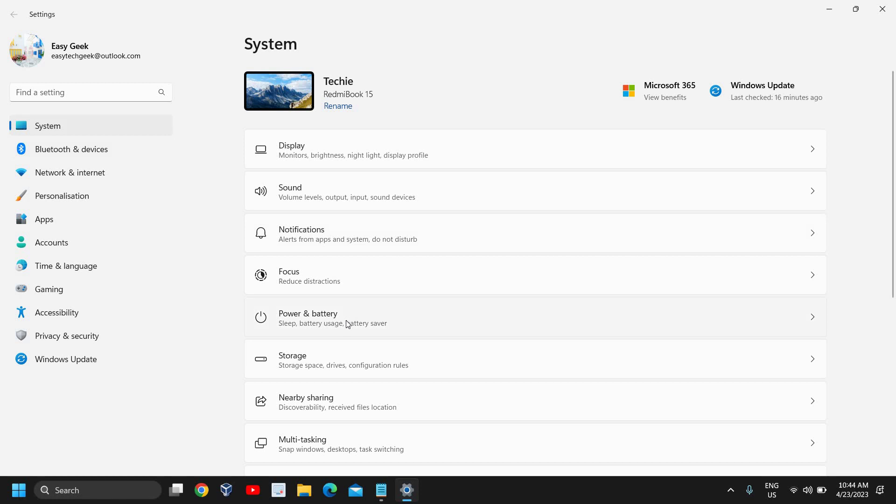
left_click(346, 323)
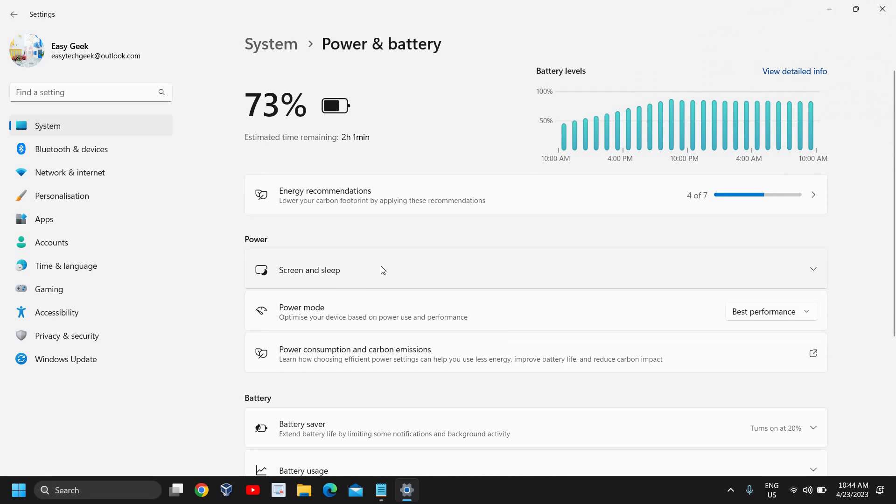
left_click(382, 270)
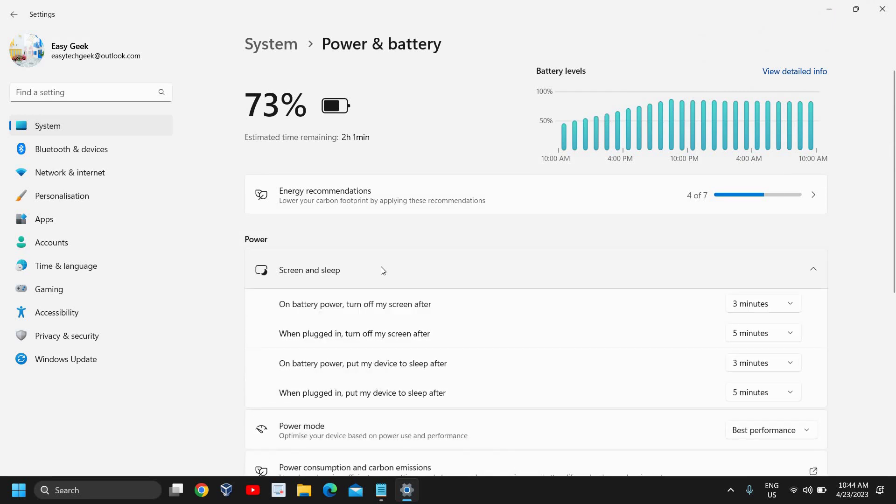
scroll(383, 269, "down", 1)
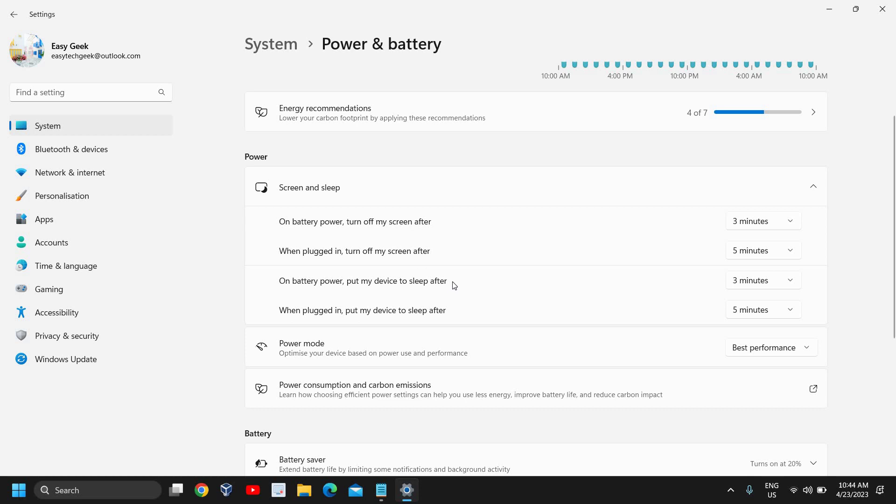
Set the on-battery screen-off timeout to 5 minutes, leaving plugged-in unchanged
left_click(768, 224)
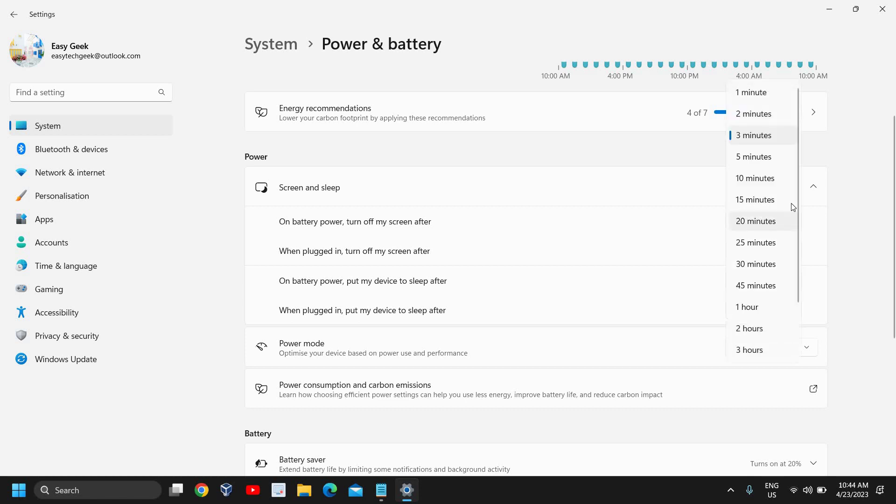
left_click(751, 157)
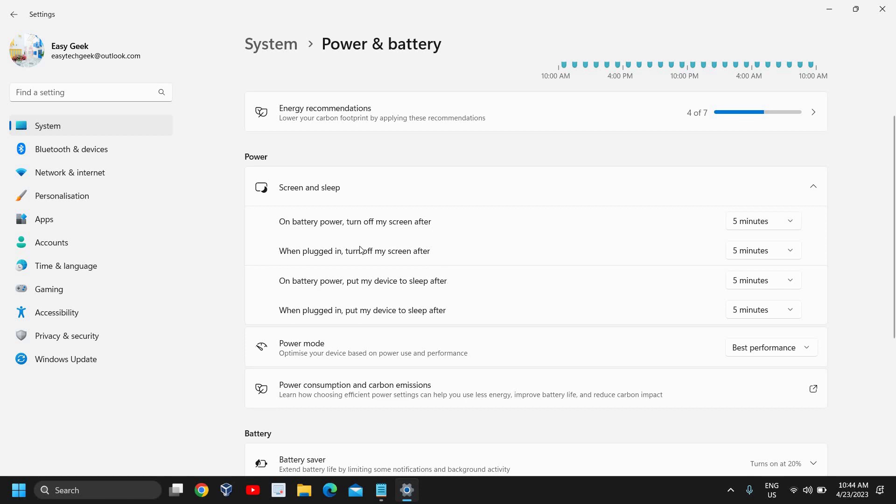
left_click(755, 252)
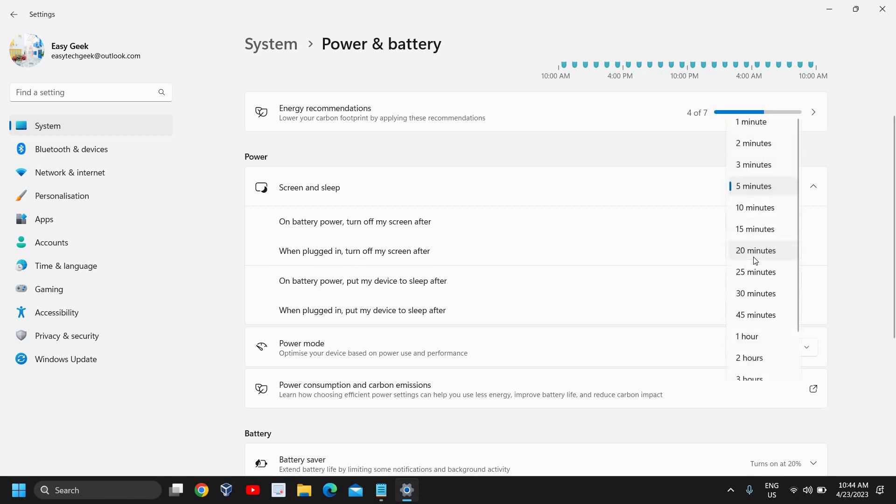
left_click(569, 261)
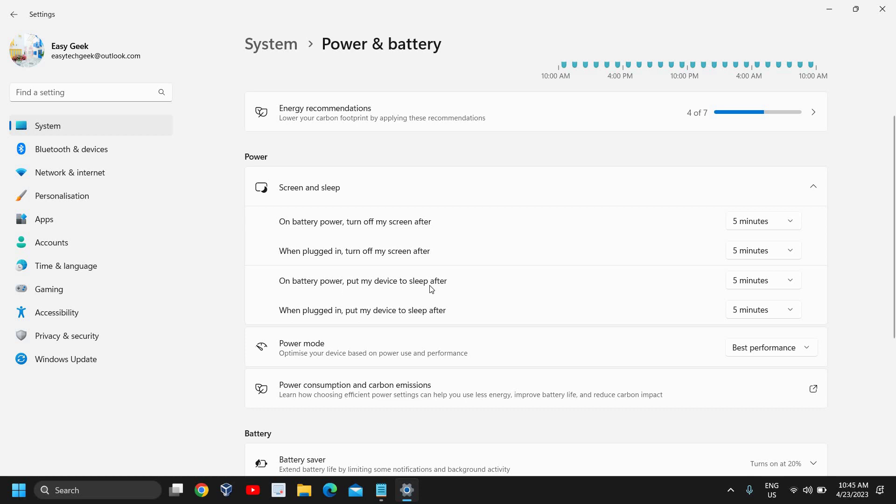
Set the on-battery sleep timeout to 10 minutes
left_click(760, 280)
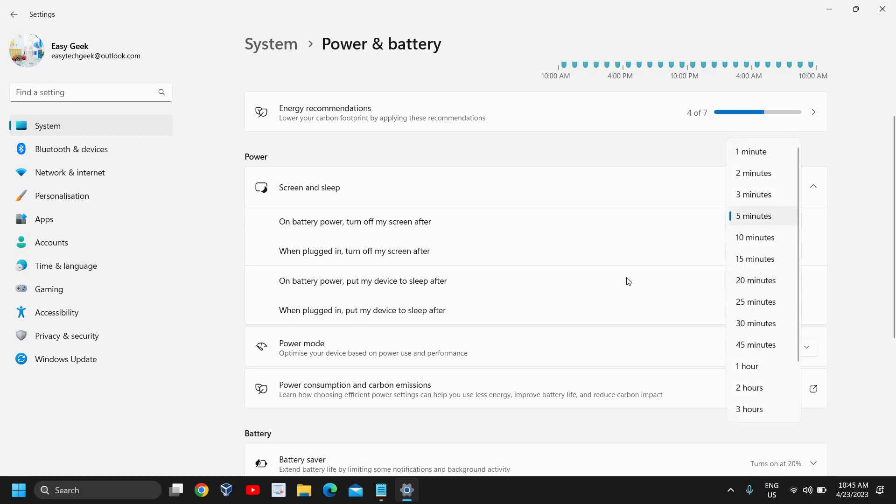
left_click(628, 281)
left_click(768, 281)
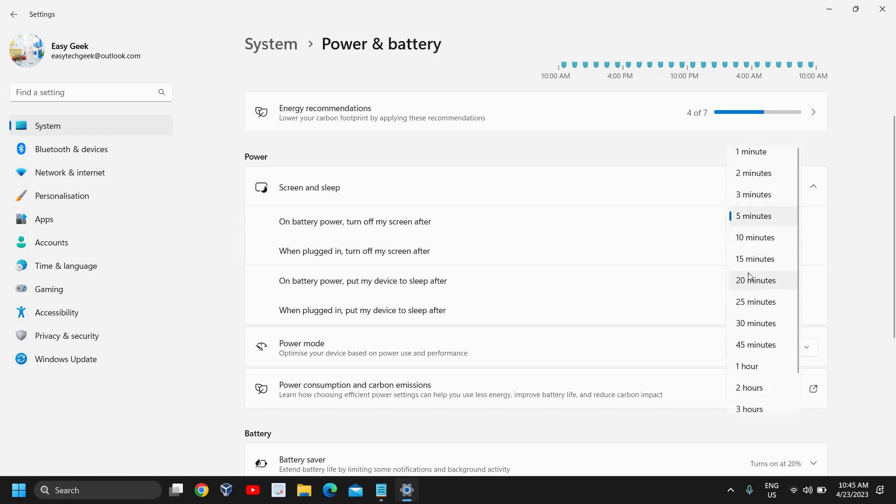
left_click(754, 238)
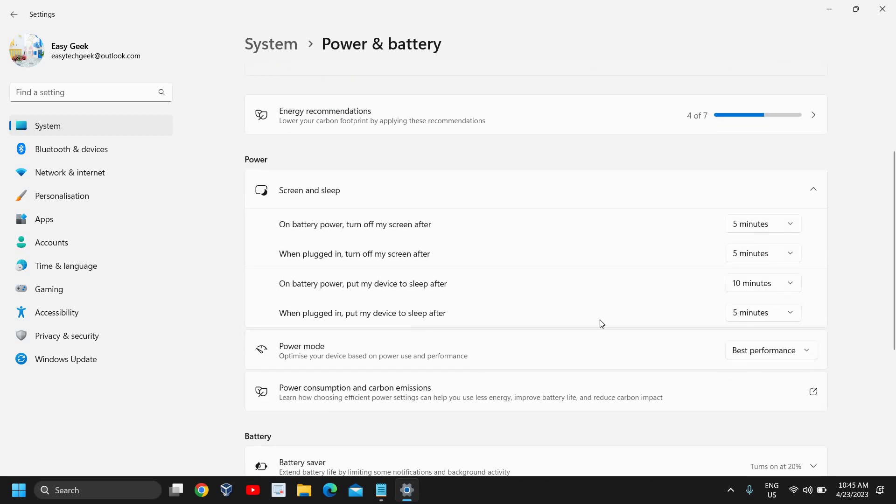
Set the plugged-in sleep timeout to 10 minutes, keeping battery sleep at 10
left_click(762, 312)
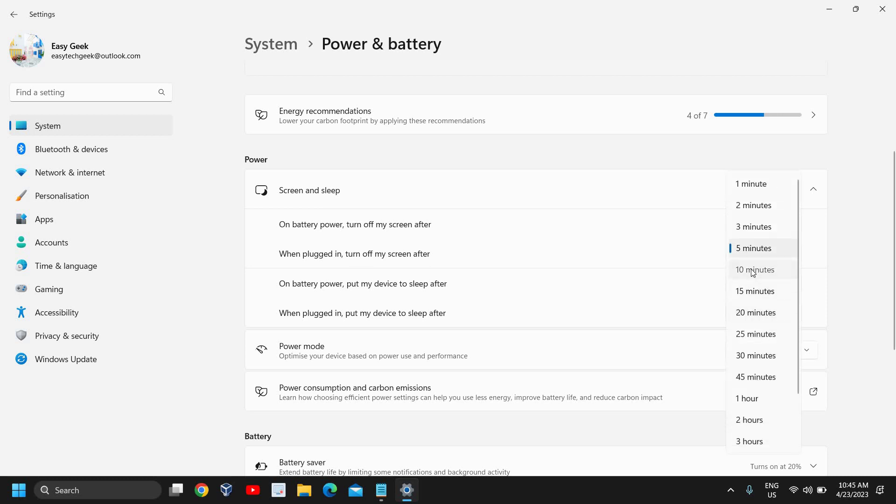
left_click(754, 270)
scroll(742, 287, "down", 1)
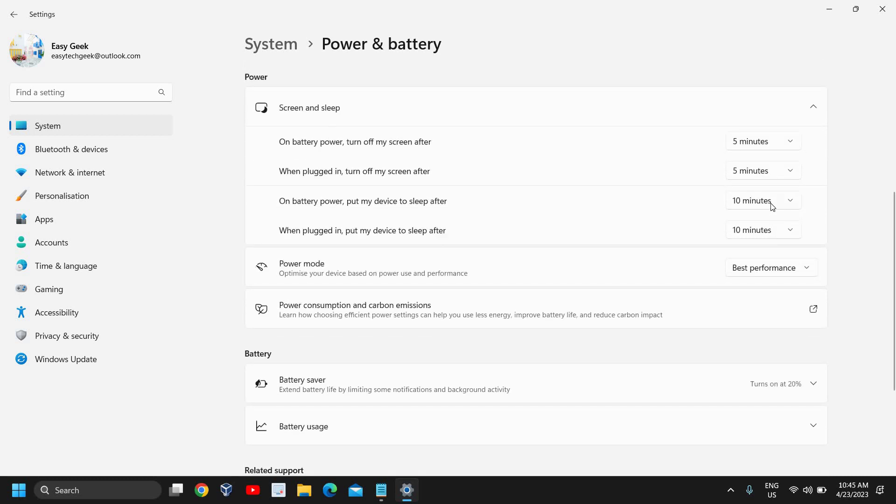
left_click(771, 205)
scroll(763, 287, "down", 2)
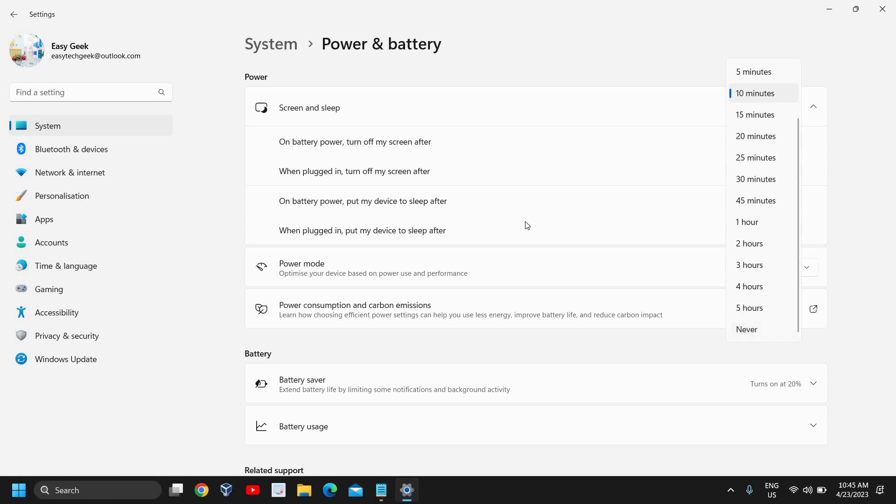
left_click(225, 221)
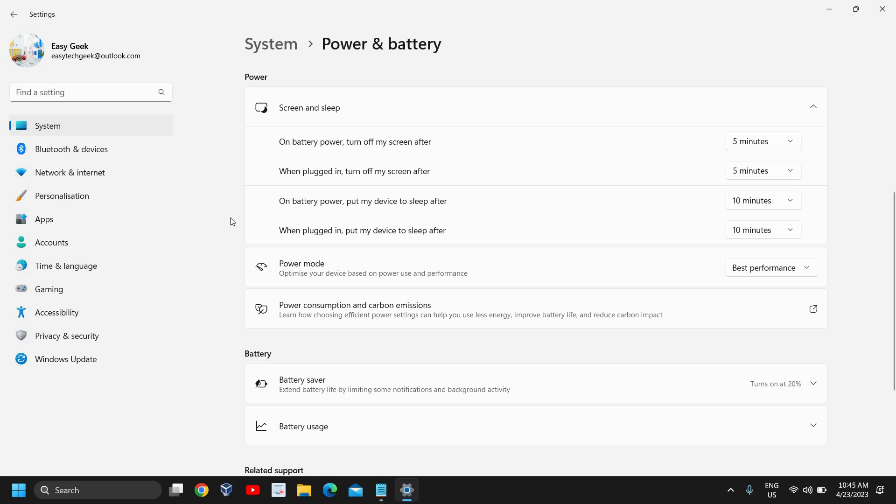
Switch on-battery sleep to Never, then back to 10 minutes
left_click(757, 203)
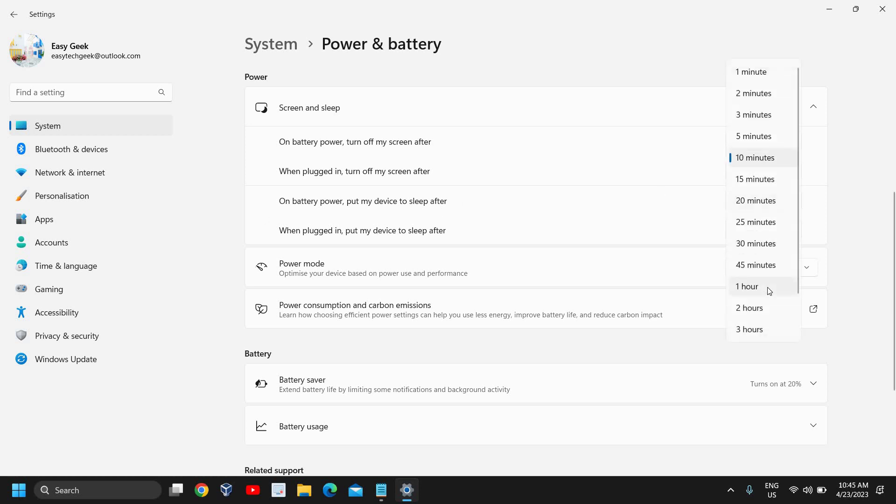
scroll(764, 280, "down", 3)
left_click(748, 330)
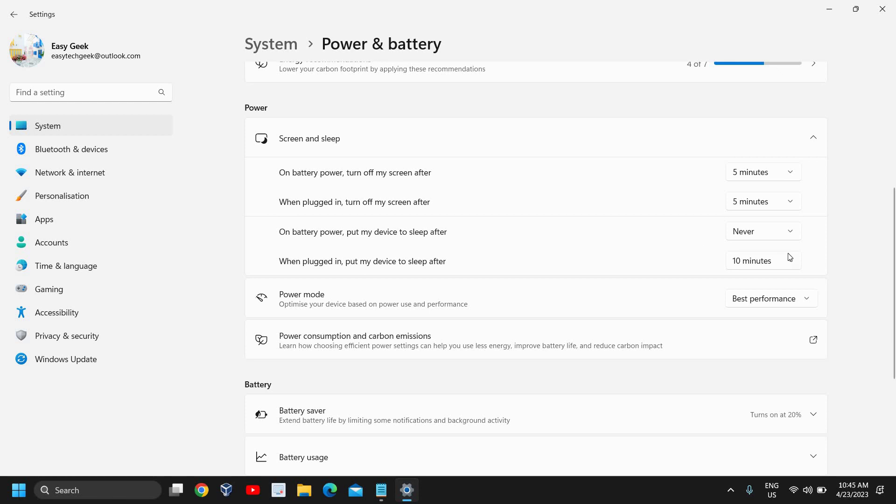
left_click(764, 237)
scroll(756, 241, "up", 2)
scroll(760, 160, "up", 3)
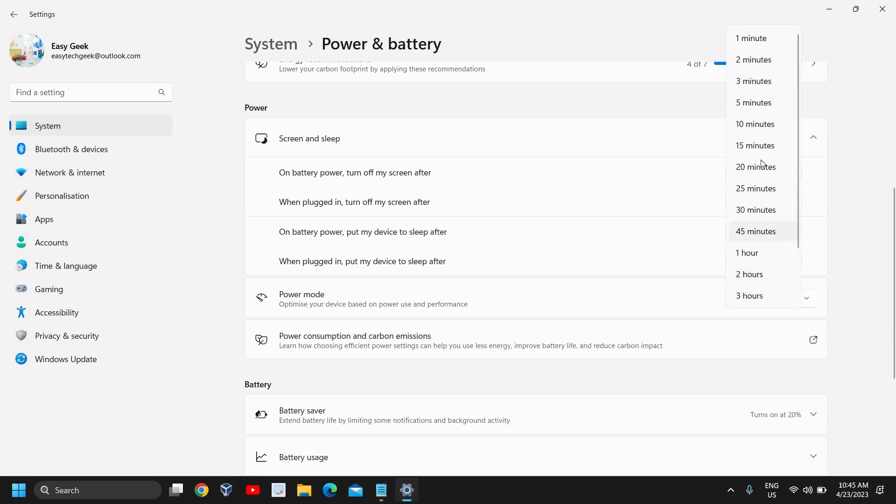
left_click(756, 124)
scroll(756, 232, "down", 1)
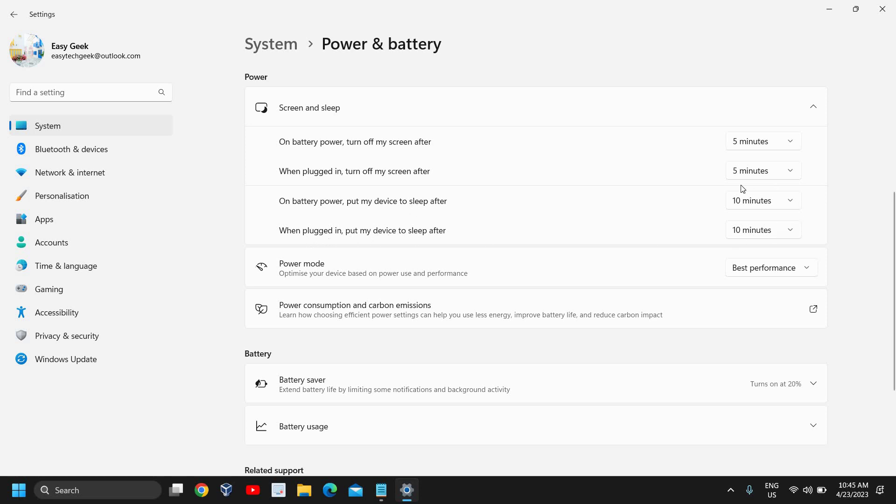
left_click(759, 203)
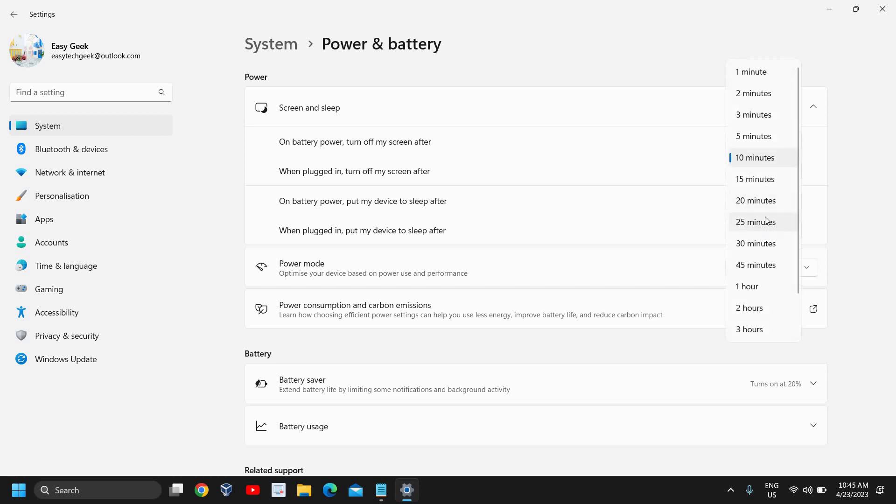
left_click(862, 201)
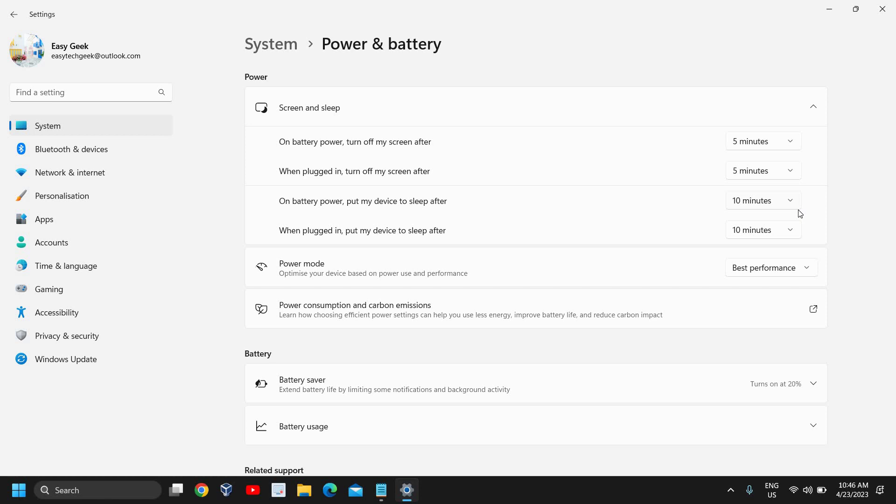
Close the Settings window to return to the desktop
left_click(881, 10)
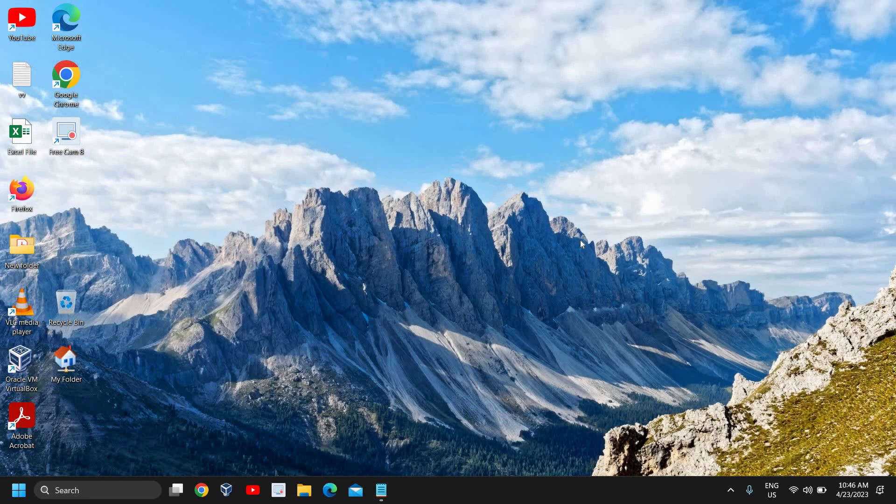